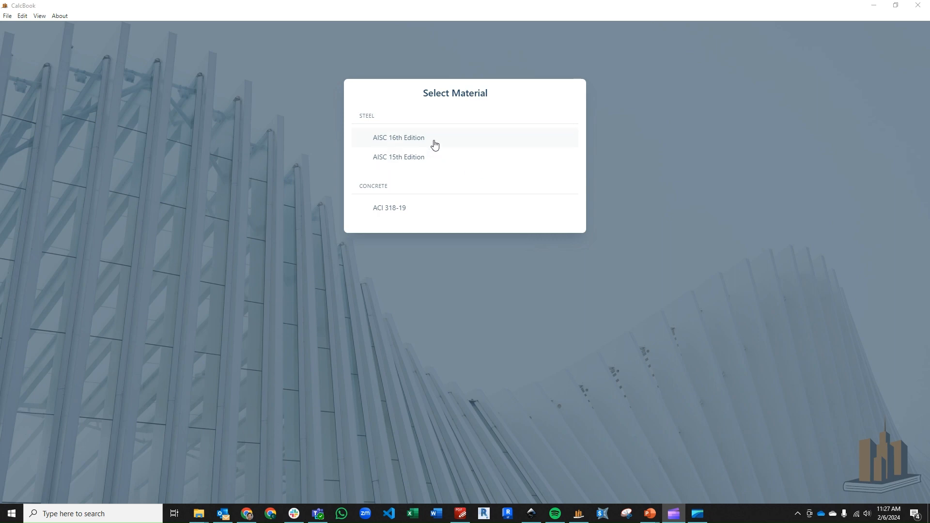
Create a new Point Load on Flange calculation under AISC 16th Edition Steel Connection Design.
{"action": "left_click", "coordinate": [436, 140]}
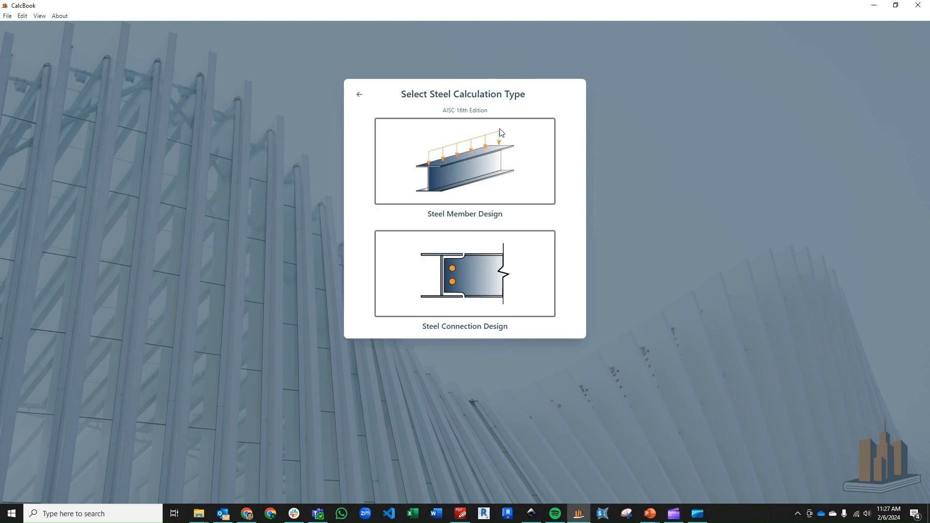
{"action": "left_click", "coordinate": [501, 289]}
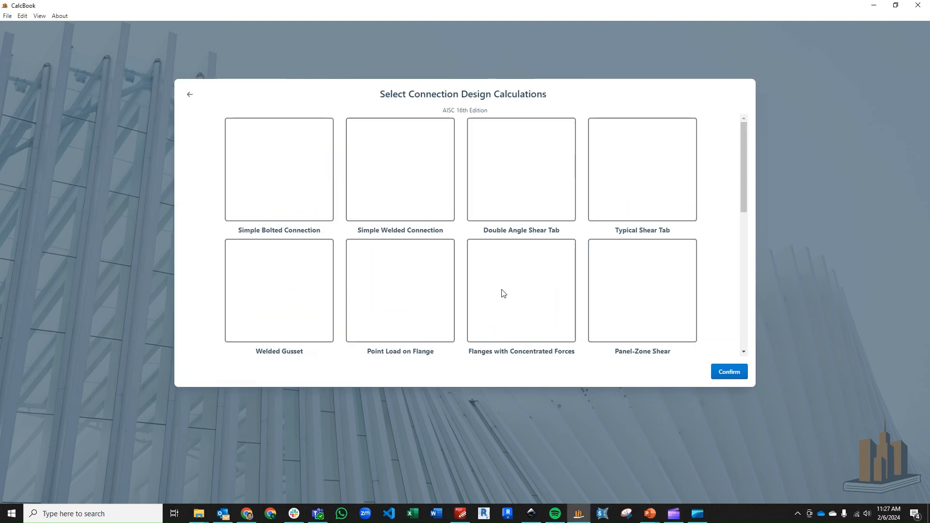
{"action": "scroll", "coordinate": [431, 234], "scroll_direction": "down", "scroll_amount": 1}
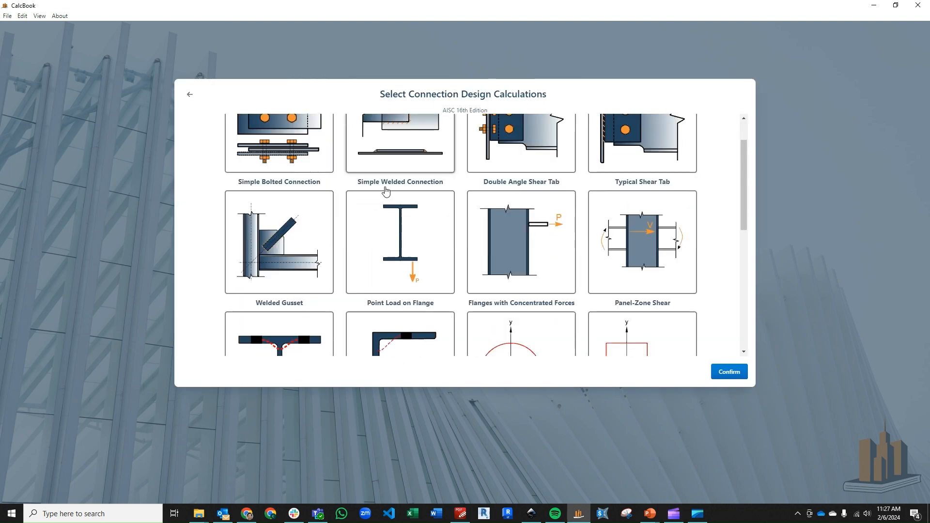
{"action": "left_click", "coordinate": [400, 248]}
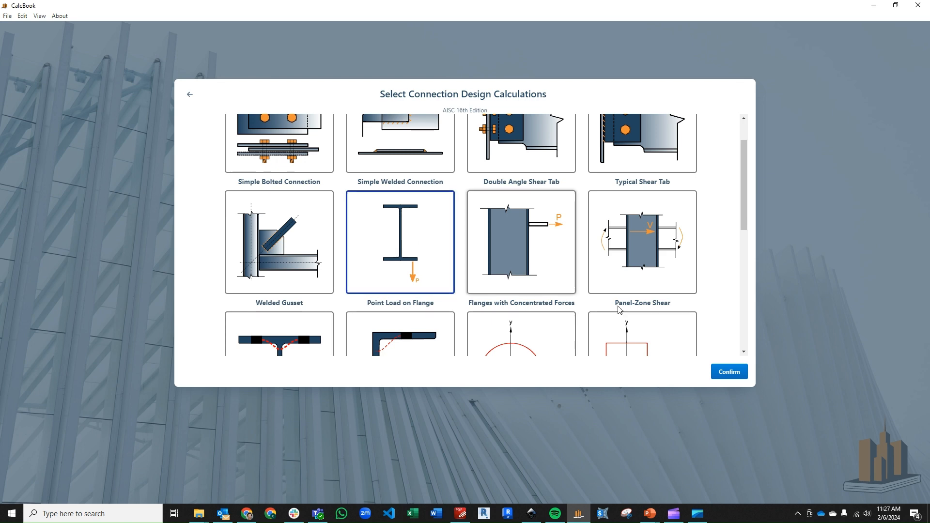
{"action": "left_click", "coordinate": [721, 373]}
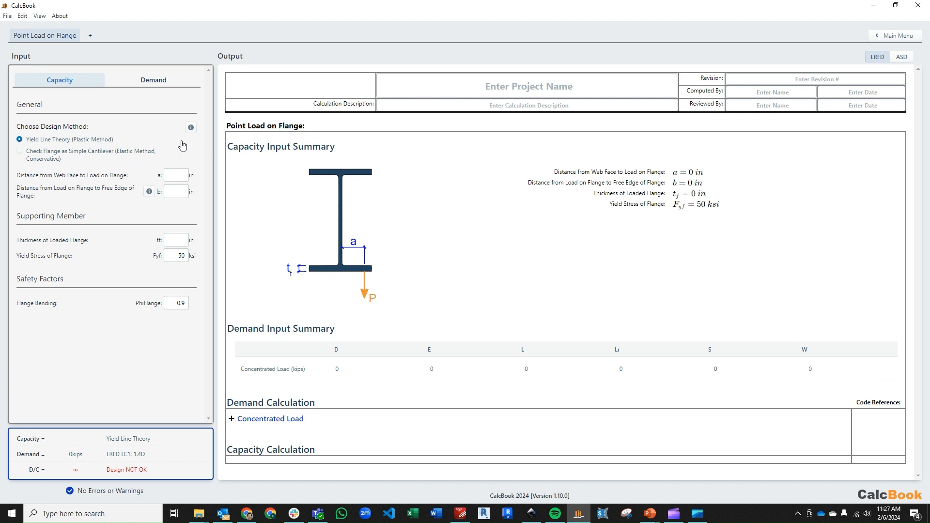
Review the design method help and switch to Check Flange as Simple Cantilever.
{"action": "left_click", "coordinate": [190, 127]}
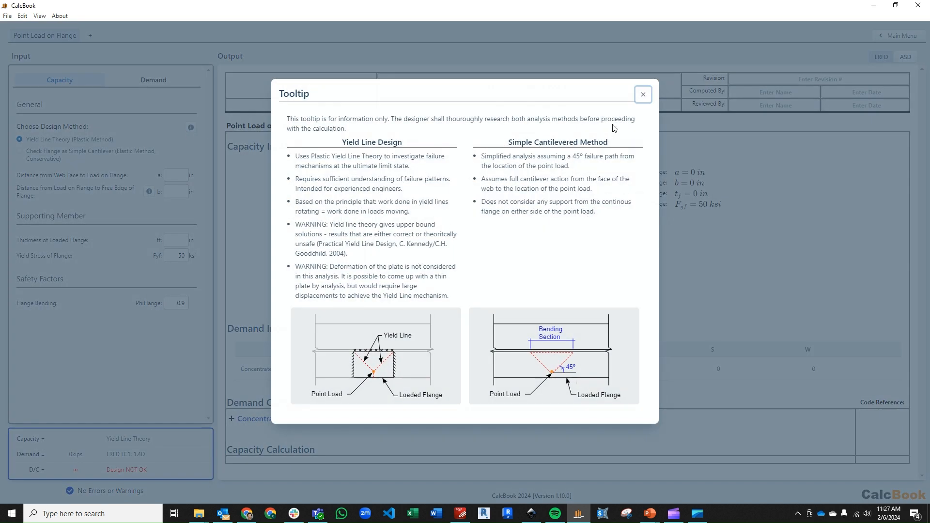
{"action": "left_click", "coordinate": [643, 95]}
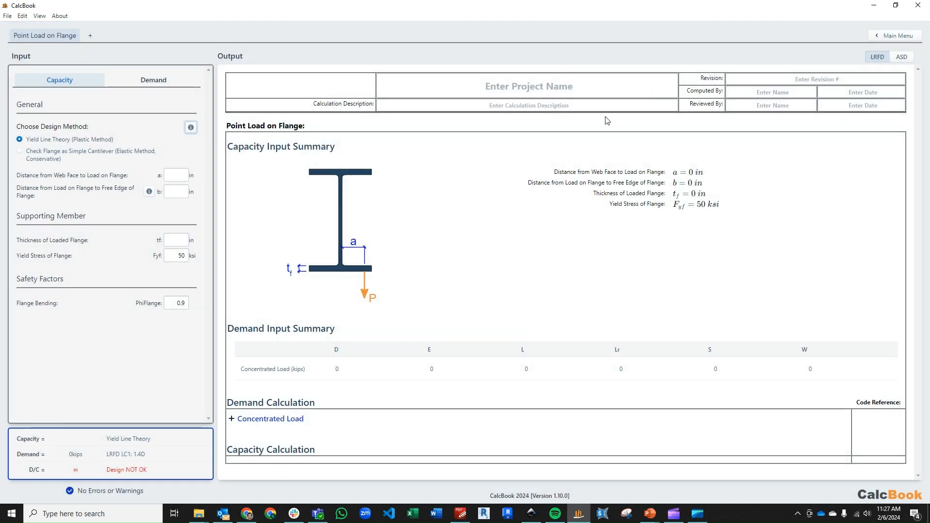
{"action": "left_click", "coordinate": [40, 155]}
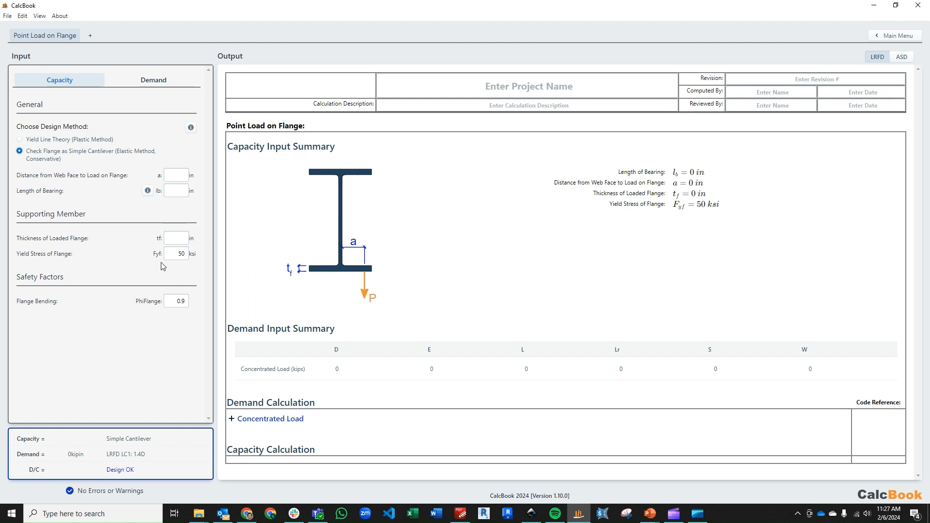
{"action": "left_click", "coordinate": [179, 176]}
Set load distance a to 3.8575 in and length of bearing lb to 3 in.
{"action": "left_click", "coordinate": [180, 193]}
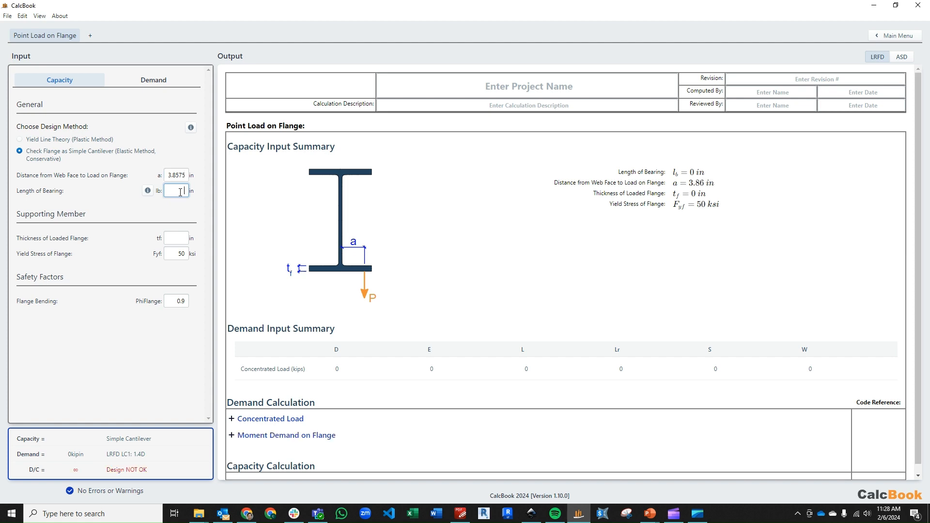
{"action": "left_click", "coordinate": [148, 191]}
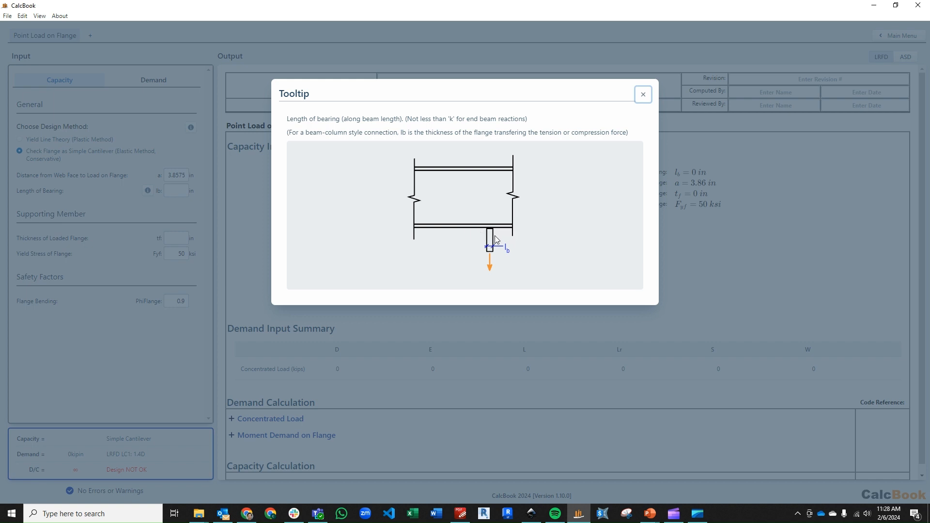
{"action": "left_click", "coordinate": [643, 96]}
{"action": "left_click", "coordinate": [183, 192]}
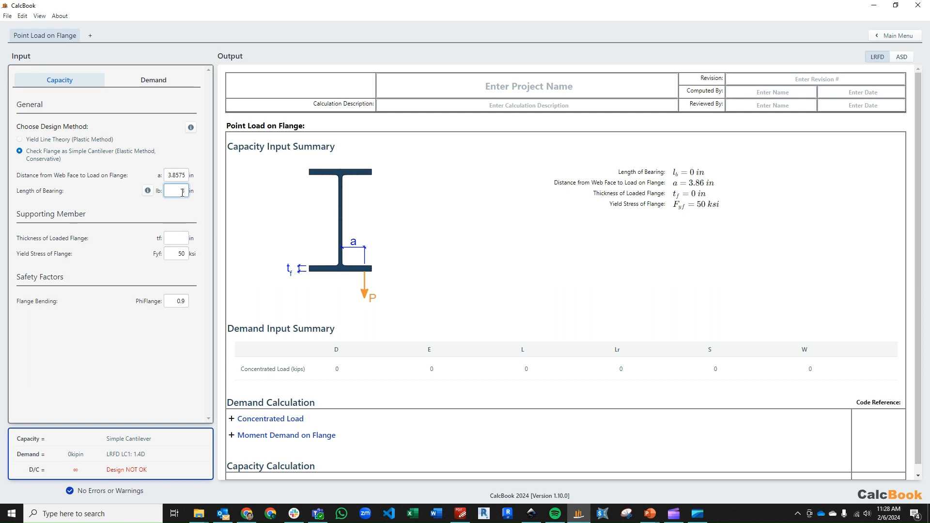
{"action": "type", "text": "3"}
{"action": "left_click", "coordinate": [197, 213]}
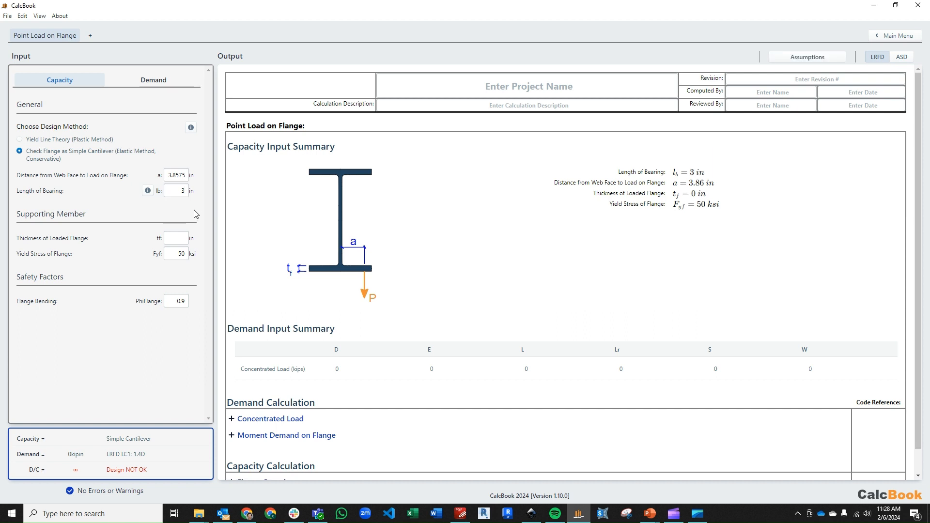
Set loaded flange thickness tf to 0.515 in, then show the Demand inputs.
{"action": "left_click", "coordinate": [177, 238]}
{"action": "type", "text": "0.515"}
{"action": "left_click", "coordinate": [182, 254]}
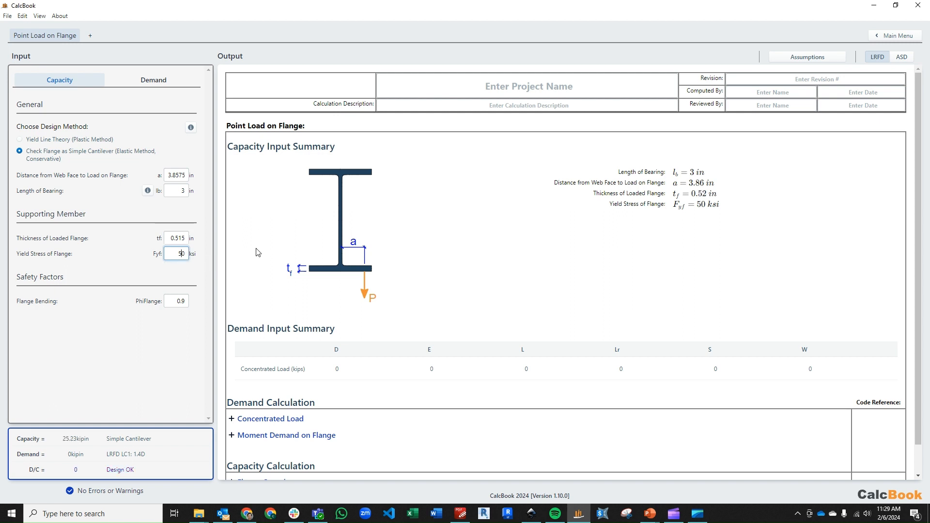
{"action": "left_click", "coordinate": [164, 81]}
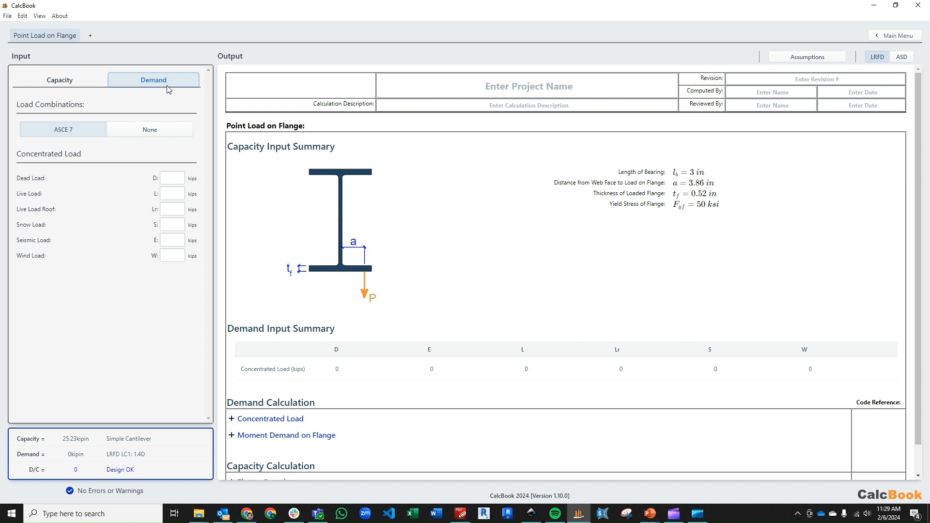
Enter a 3.5 kip dead load D, giving 18.9 kip-in demand and D/C 0.75.
{"action": "left_click", "coordinate": [178, 176]}
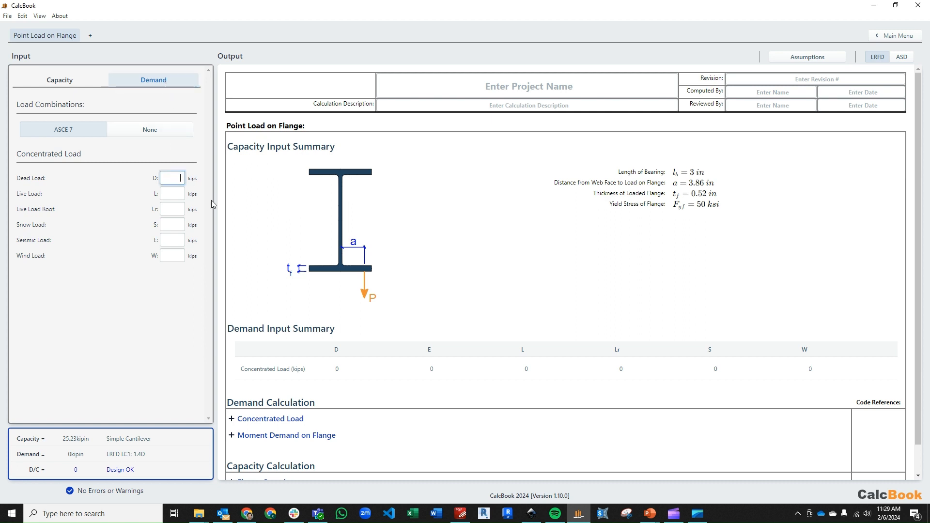
{"action": "type", "text": "3.5"}
{"action": "left_click", "coordinate": [180, 194]}
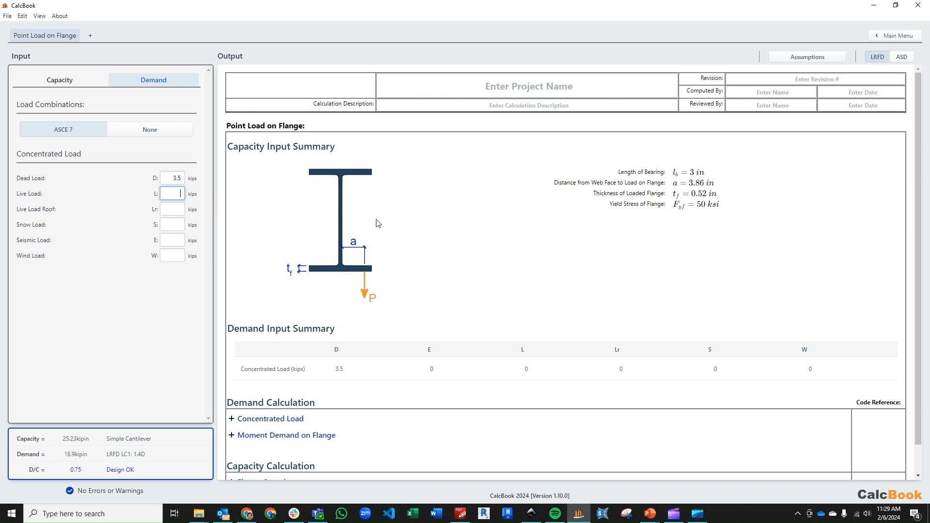
{"action": "scroll", "coordinate": [385, 217], "scroll_direction": "down", "scroll_amount": 1}
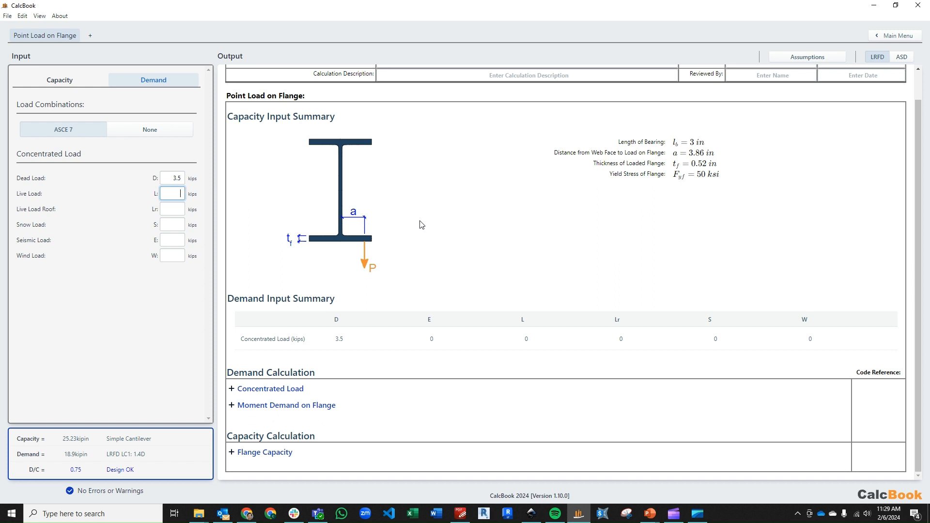
Expand the concentrated load and Moment Demand on Flange details in the Output.
{"action": "left_click", "coordinate": [347, 388]}
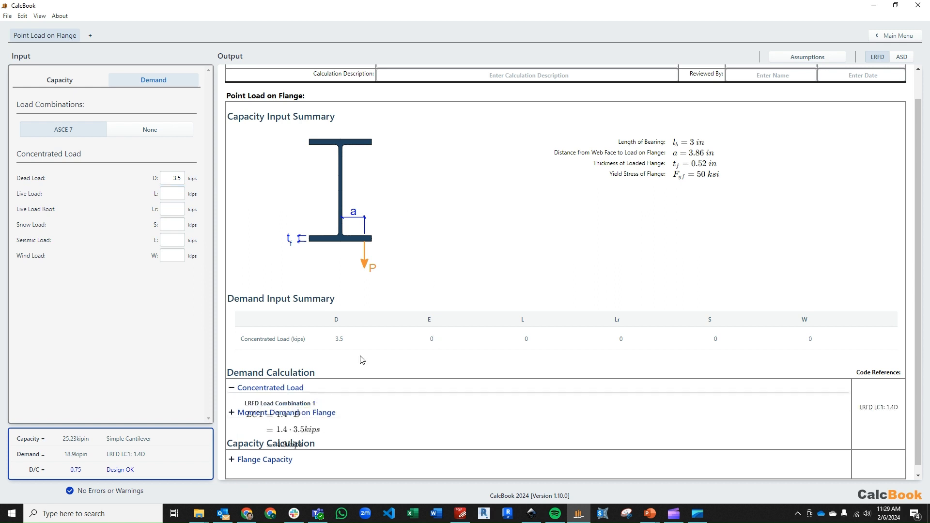
{"action": "scroll", "coordinate": [363, 360], "scroll_direction": "down", "scroll_amount": 2}
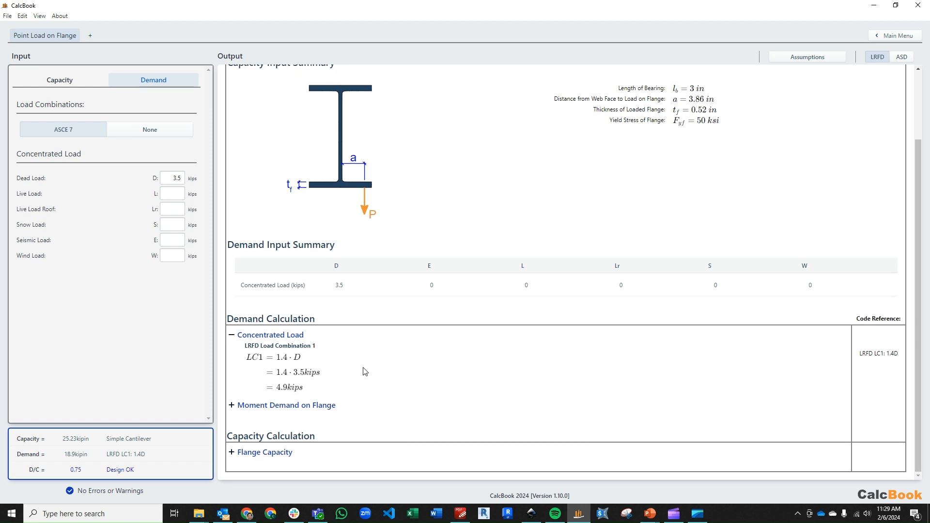
{"action": "left_click", "coordinate": [324, 406]}
{"action": "scroll", "coordinate": [601, 300], "scroll_direction": "down", "scroll_amount": 2}
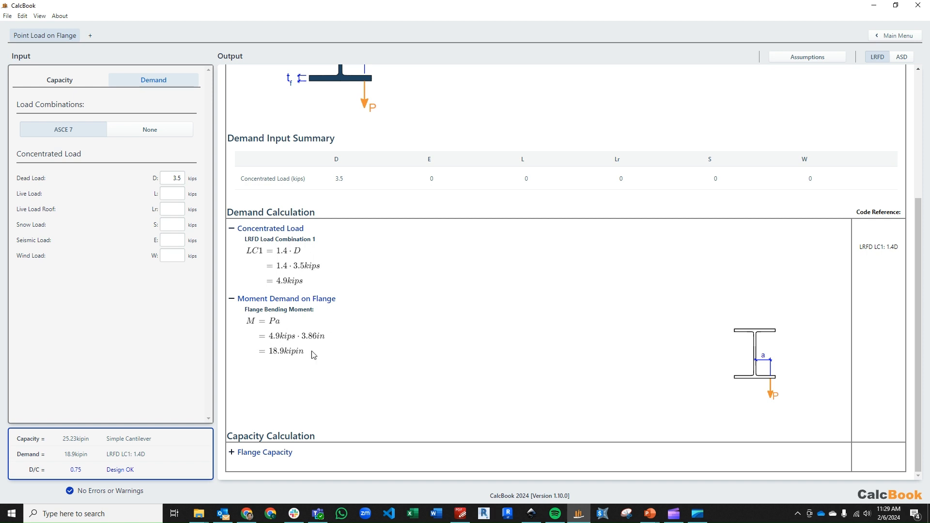
Expand Flange Capacity, bending section properties and bending capacity, showing 25.23 kip-in capacity.
{"action": "left_click", "coordinate": [283, 452]}
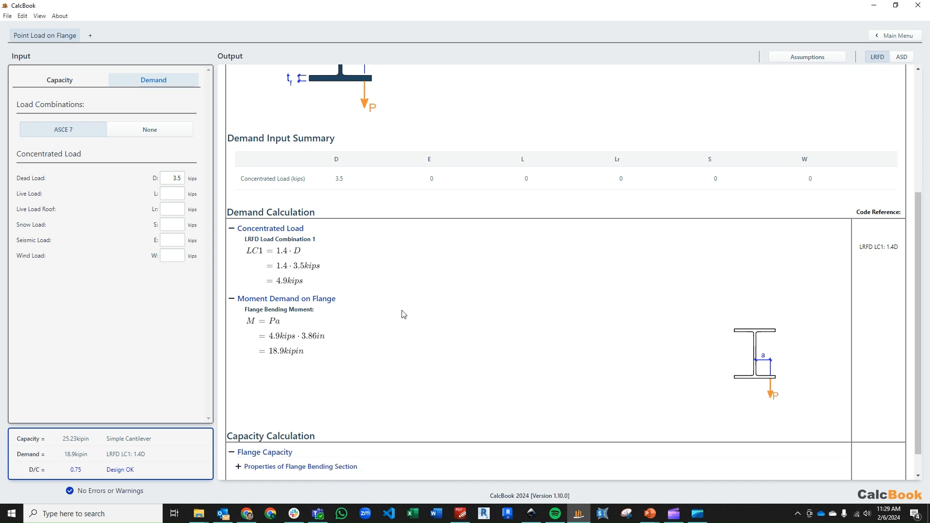
{"action": "scroll", "coordinate": [403, 314], "scroll_direction": "down", "scroll_amount": 1}
{"action": "left_click", "coordinate": [363, 438]}
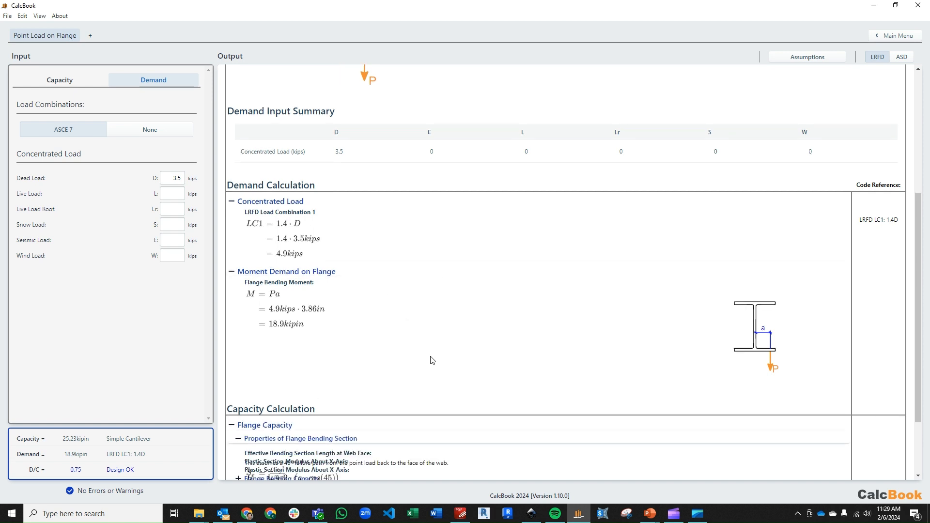
{"action": "scroll", "coordinate": [484, 295], "scroll_direction": "down", "scroll_amount": 4}
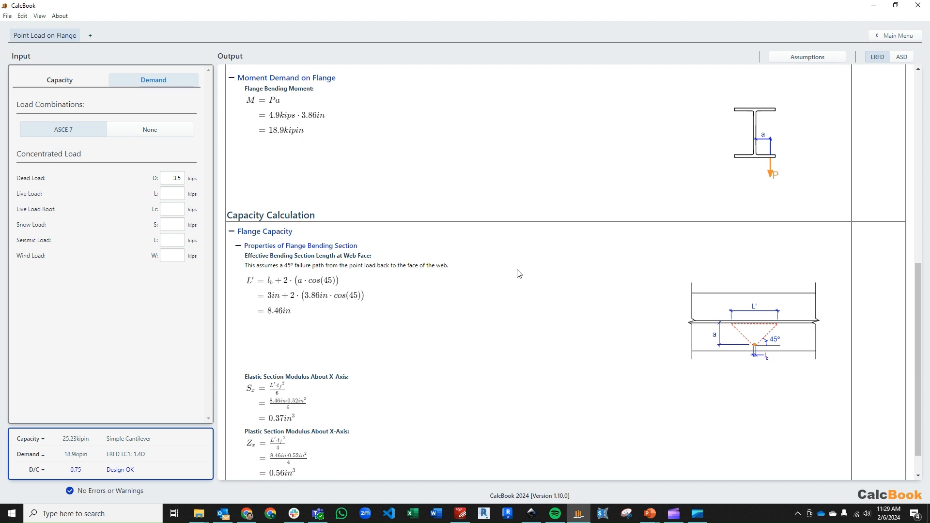
{"action": "scroll", "coordinate": [504, 286], "scroll_direction": "down", "scroll_amount": 1}
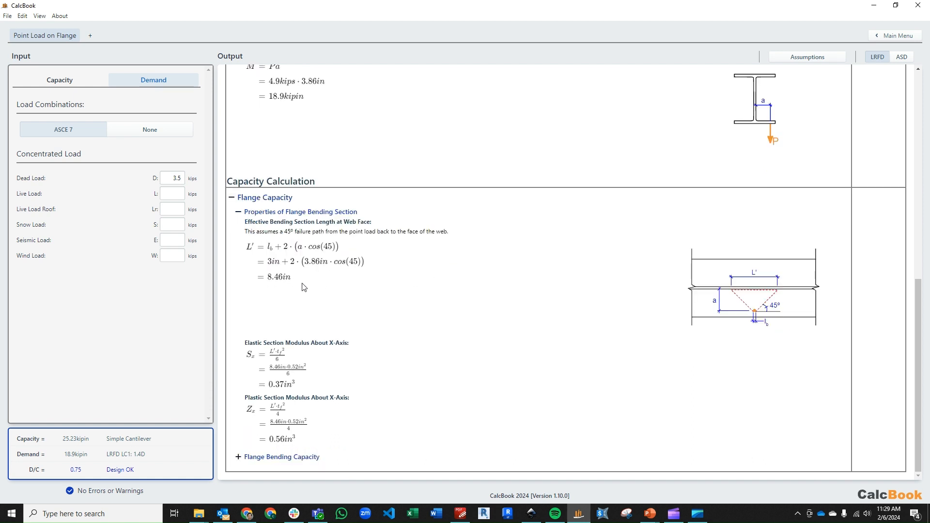
{"action": "mouse_move", "coordinate": [767, 289]}
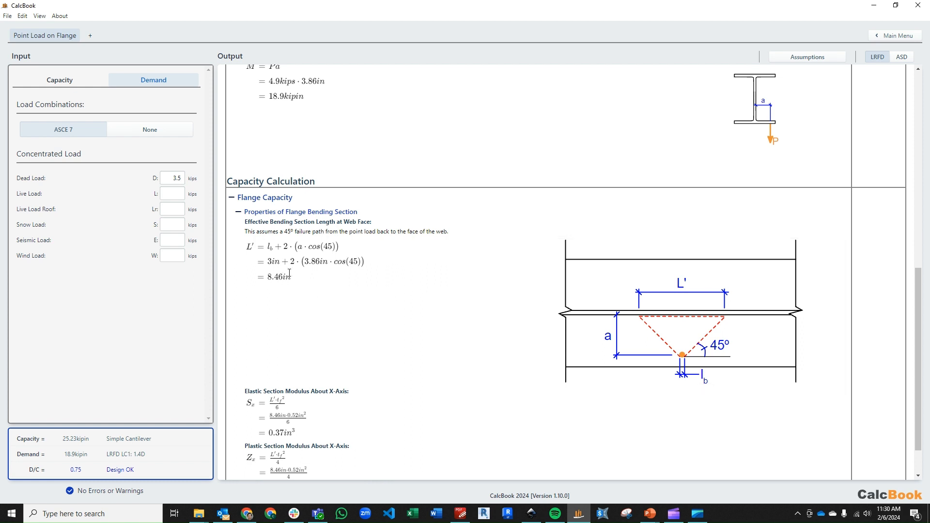
{"action": "scroll", "coordinate": [320, 272], "scroll_direction": "down", "scroll_amount": 2}
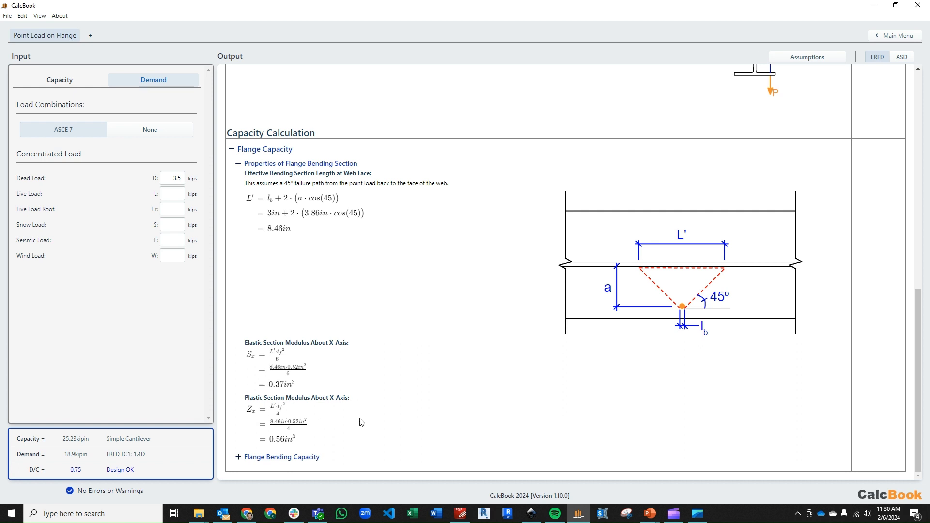
{"action": "left_click", "coordinate": [331, 454]}
{"action": "scroll", "coordinate": [387, 393], "scroll_direction": "down", "scroll_amount": 5}
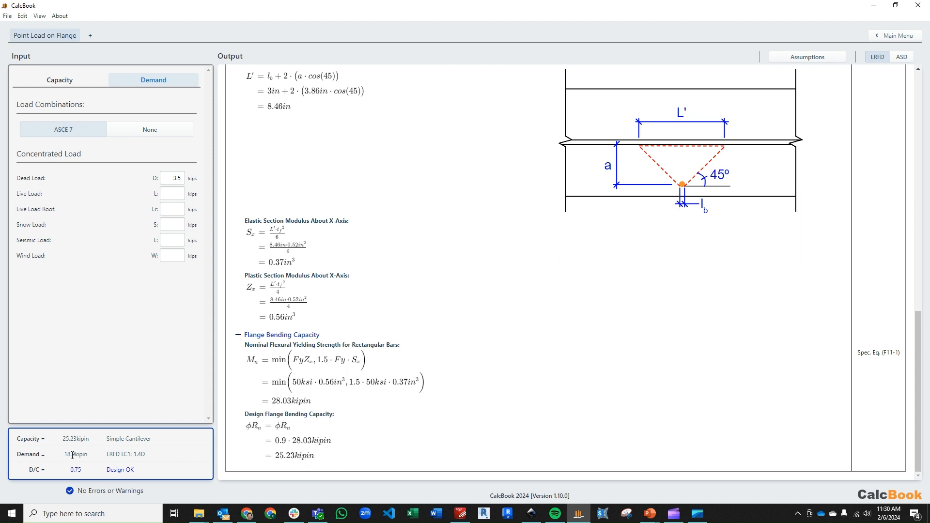
Highlight the 0.75 D/C ratio, then return to the Capacity inputs.
{"action": "left_click_drag", "start_coordinate": [72, 470], "coordinate": [87, 474]}
{"action": "left_click", "coordinate": [183, 469]}
{"action": "left_click", "coordinate": [80, 83]}
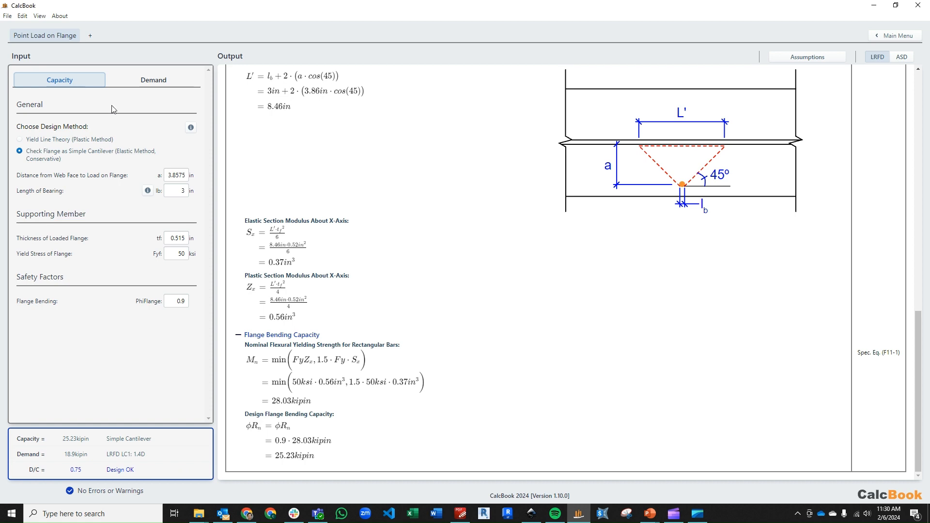
Switch to Yield Line Theory with free-edge distance b of 0 in, giving 16.88 kips capacity.
{"action": "scroll", "coordinate": [310, 234], "scroll_direction": "up", "scroll_amount": 5}
{"action": "scroll", "coordinate": [310, 235], "scroll_direction": "up", "scroll_amount": 1}
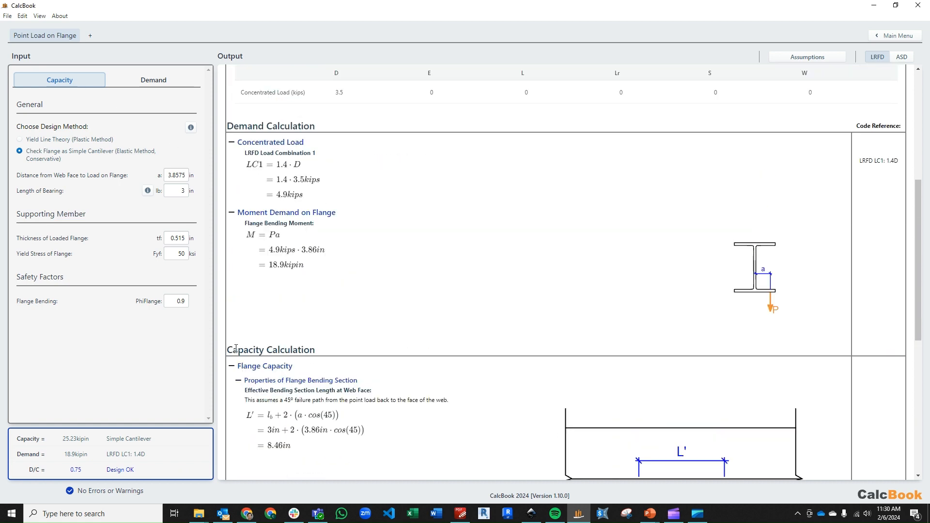
{"action": "left_click", "coordinate": [54, 142]}
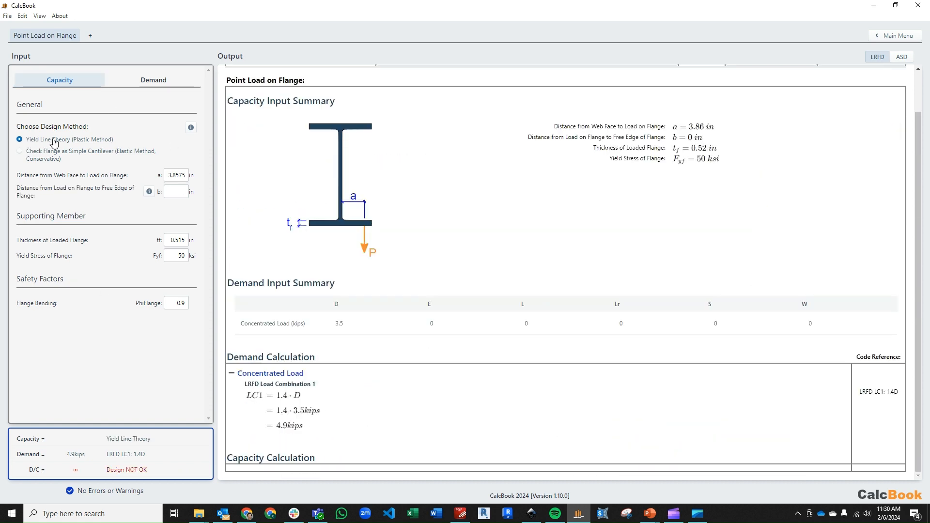
{"action": "left_click", "coordinate": [176, 189]}
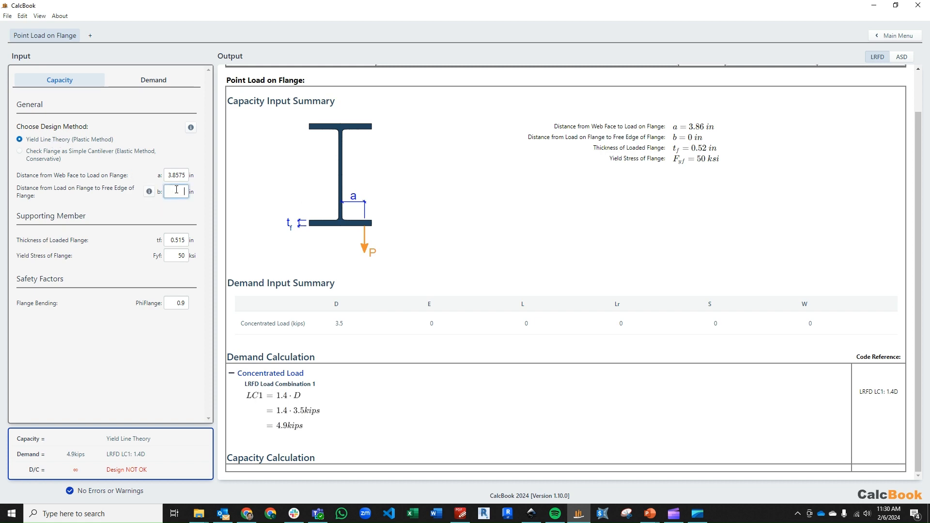
{"action": "left_click", "coordinate": [149, 191]}
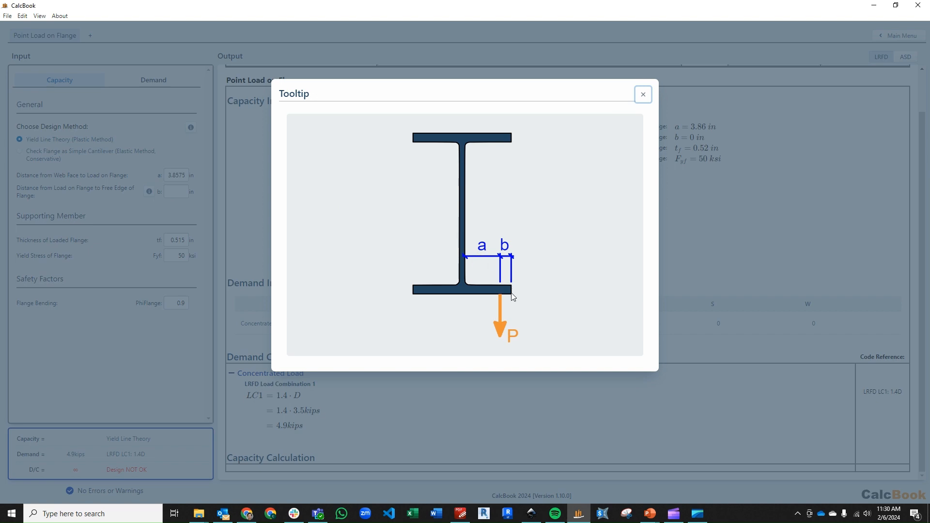
{"action": "left_click", "coordinate": [643, 94]}
{"action": "left_click", "coordinate": [177, 190]}
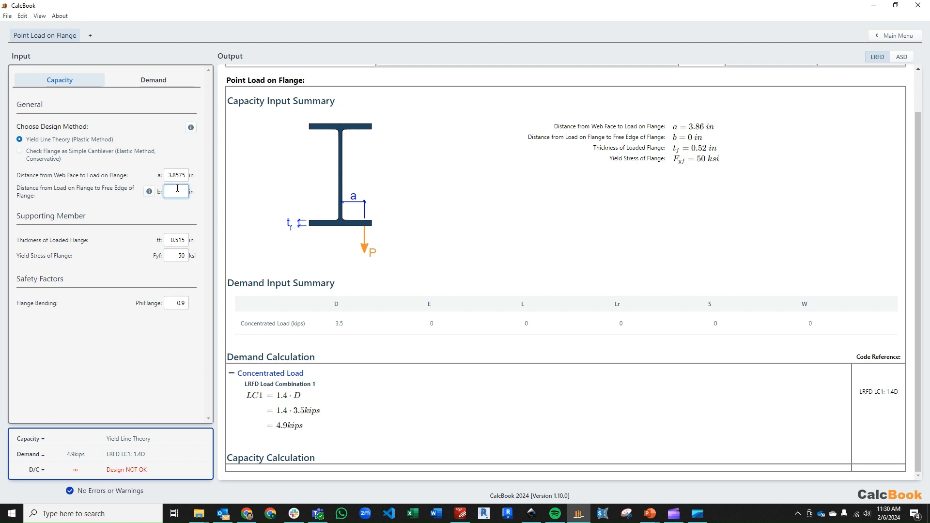
{"action": "left_click", "coordinate": [182, 240]}
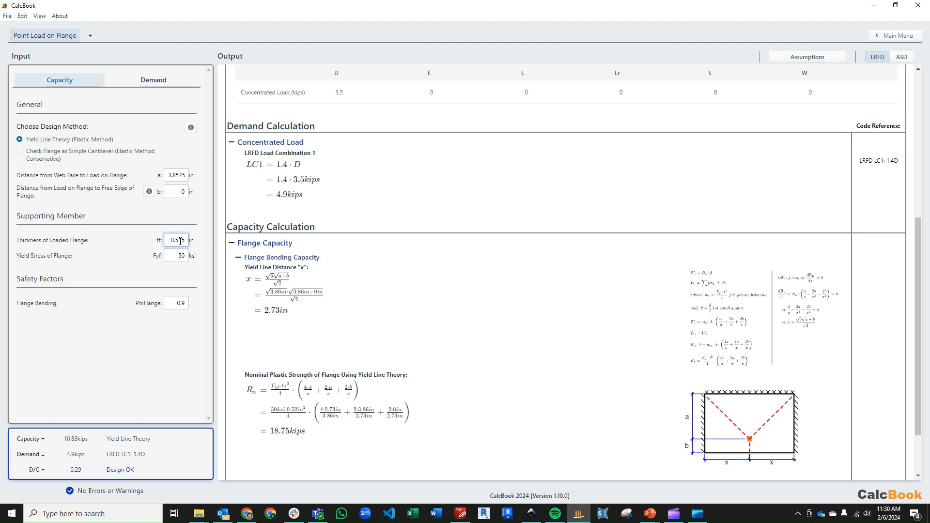
{"action": "left_click", "coordinate": [160, 81]}
{"action": "left_click", "coordinate": [89, 79]}
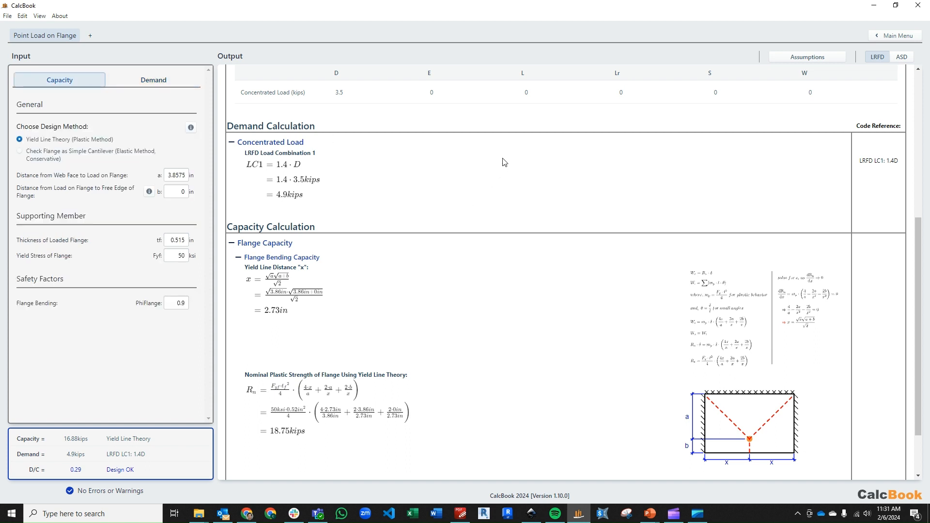
{"action": "scroll", "coordinate": [540, 184], "scroll_direction": "down", "scroll_amount": 2}
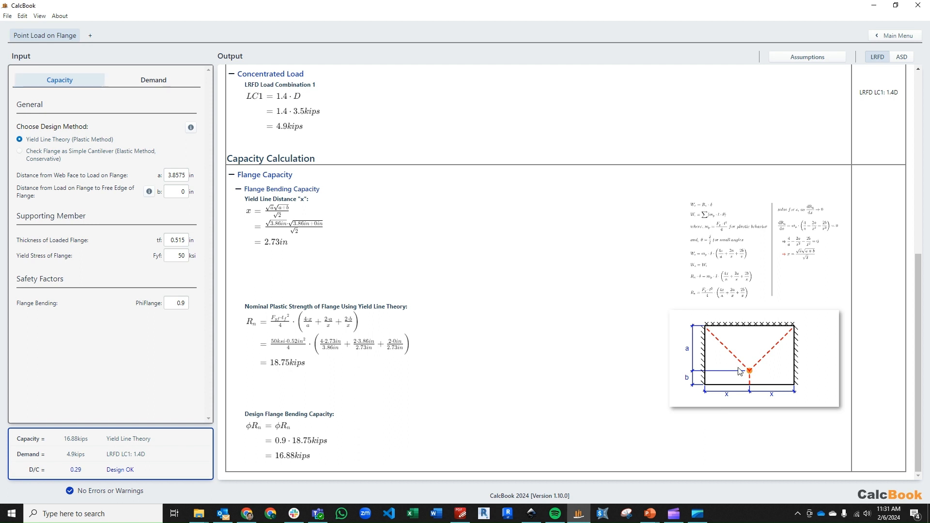
{"action": "mouse_move", "coordinate": [739, 369]}
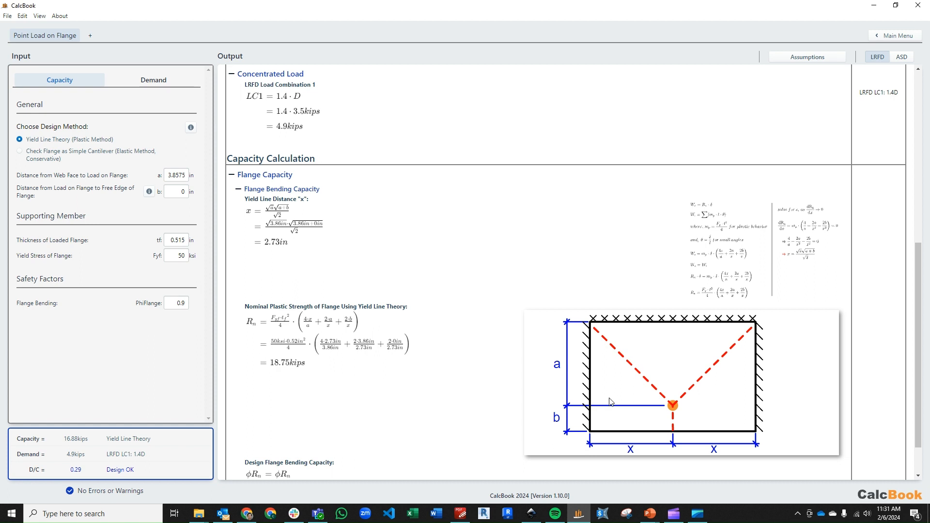
{"action": "mouse_move", "coordinate": [714, 241]}
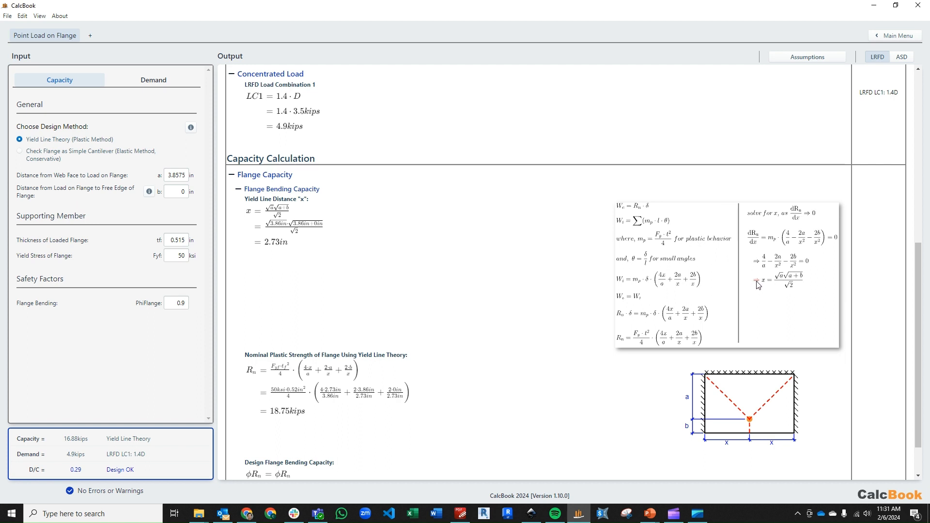
{"action": "scroll", "coordinate": [757, 285], "scroll_direction": "down", "scroll_amount": 2}
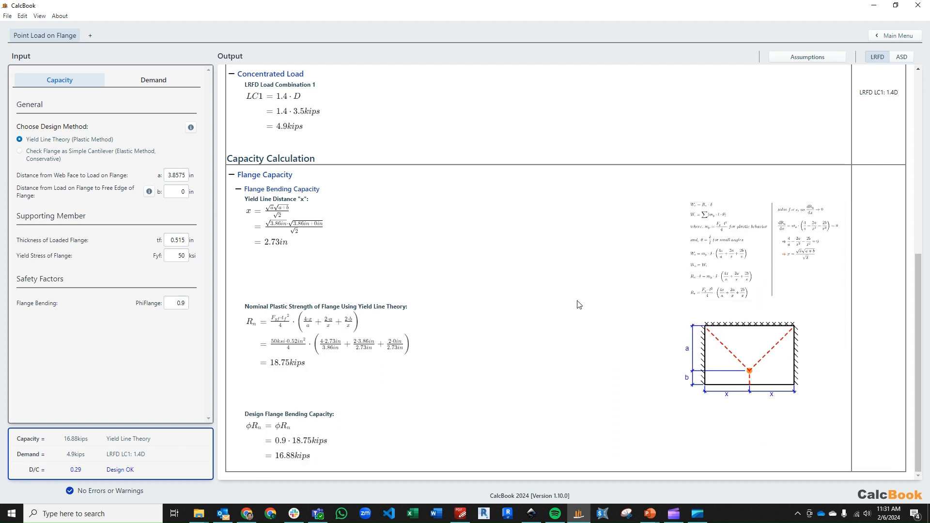
{"action": "mouse_move", "coordinate": [696, 349]}
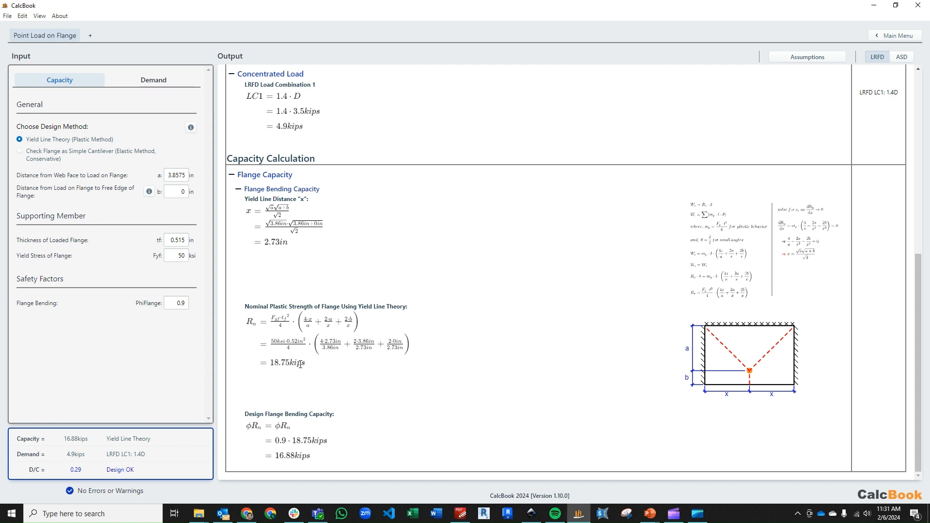
{"action": "scroll", "coordinate": [301, 364], "scroll_direction": "up", "scroll_amount": 1}
{"action": "scroll", "coordinate": [334, 456], "scroll_direction": "down", "scroll_amount": 1}
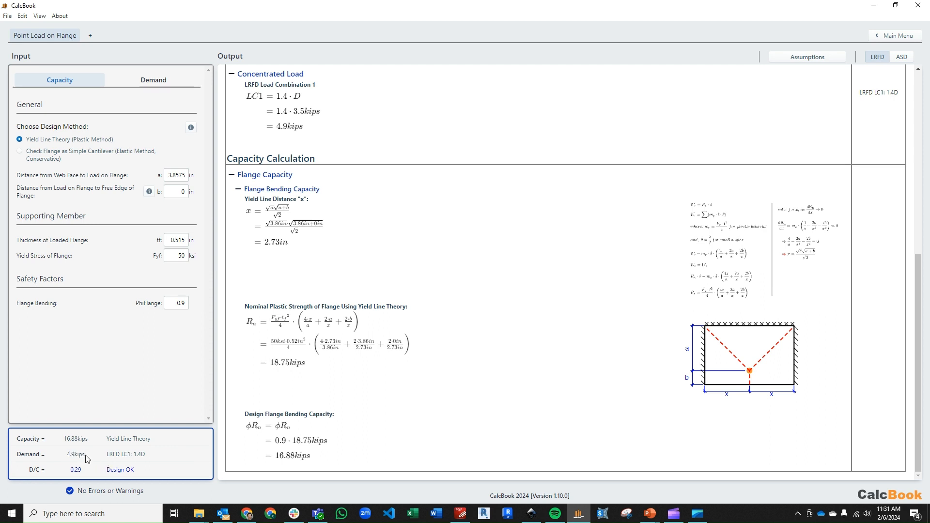
{"action": "left_click_drag", "start_coordinate": [72, 468], "coordinate": [83, 472]}
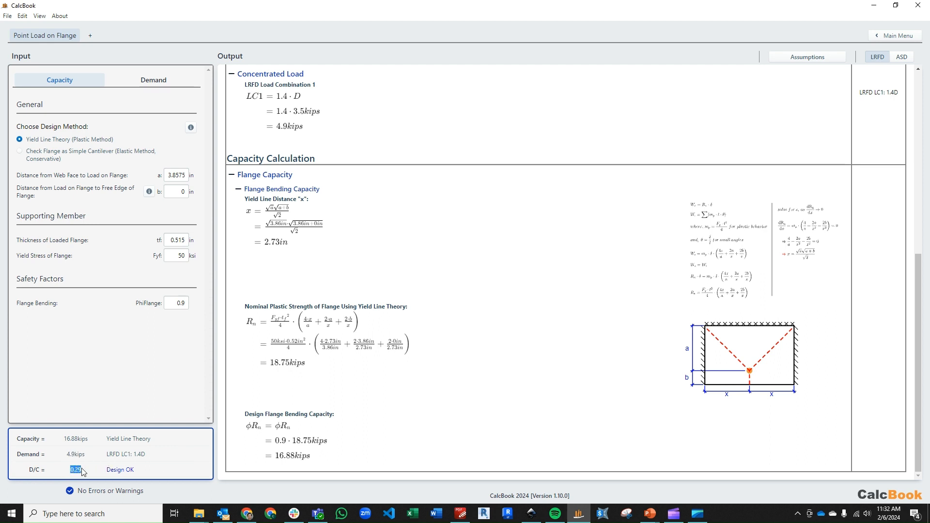